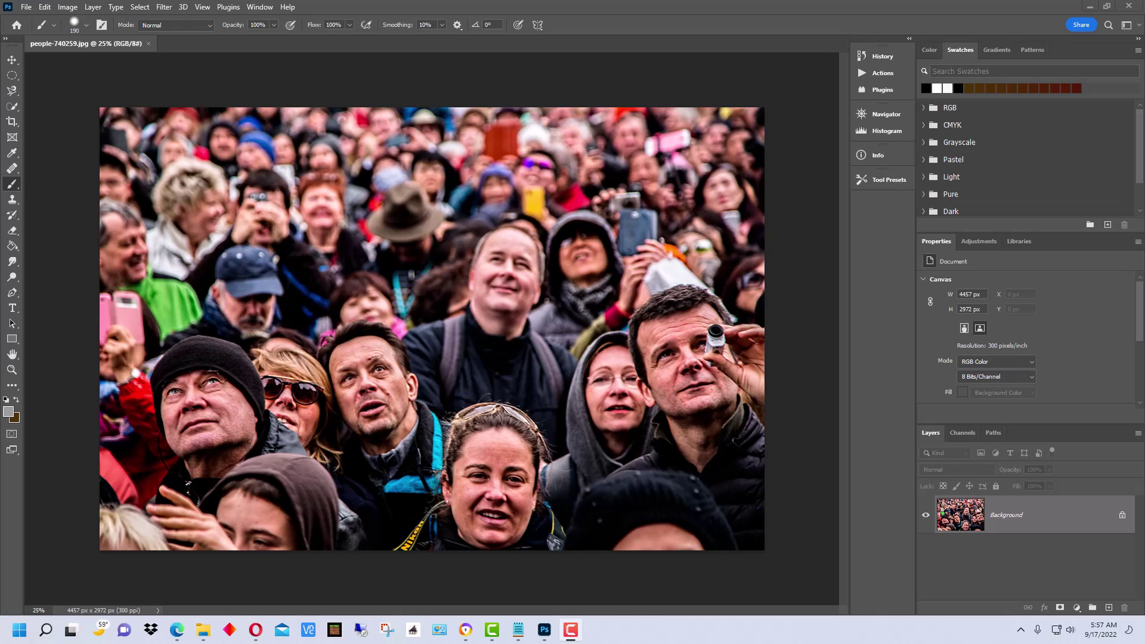
- Duplicate the Background layer to create a 'Background copy' layer above it
{"action": "left_click_drag", "start_coordinate": [957, 532], "coordinate": [327, 218]}
{"action": "left_click_drag", "start_coordinate": [395, 188], "coordinate": [997, 531]}
{"action": "right_click", "coordinate": [1026, 514]}
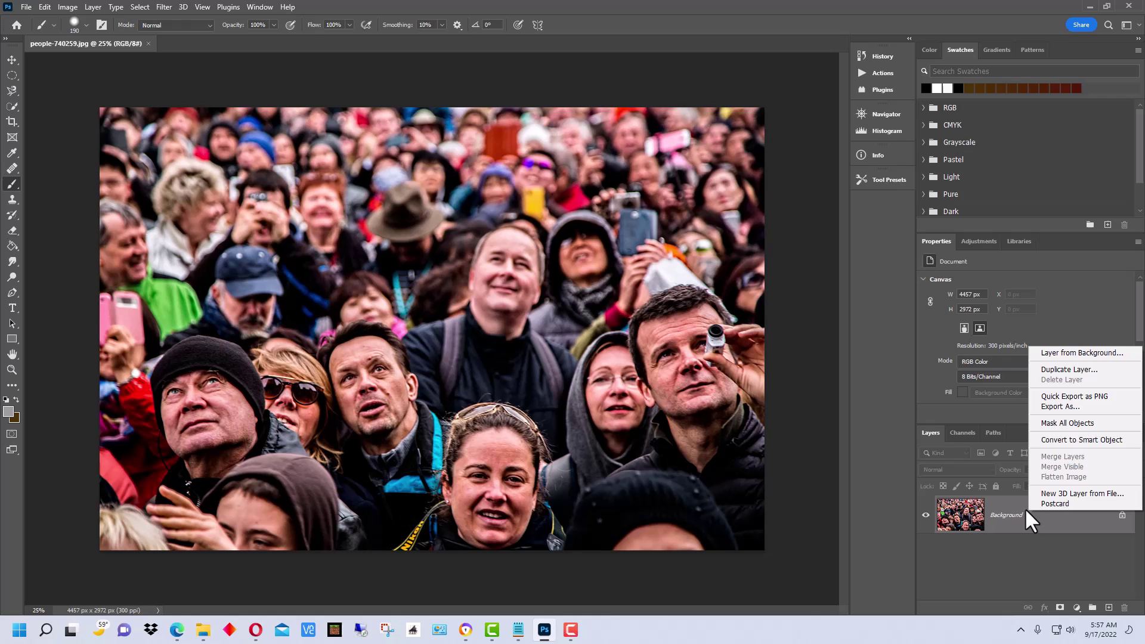
{"action": "left_click", "coordinate": [1064, 370]}
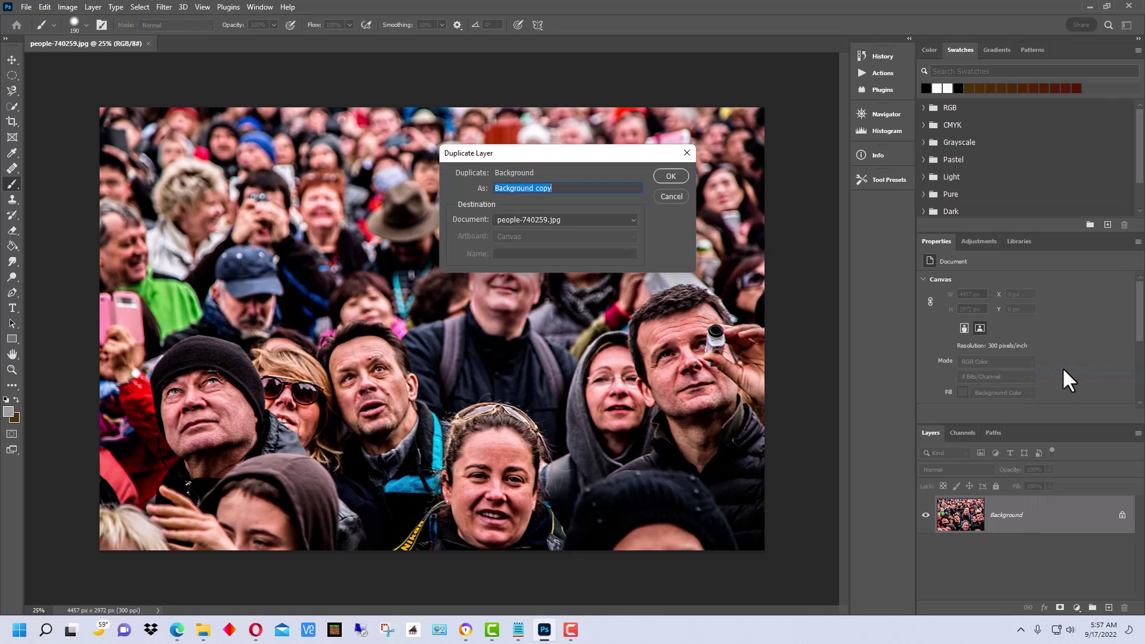
{"action": "left_click", "coordinate": [673, 176]}
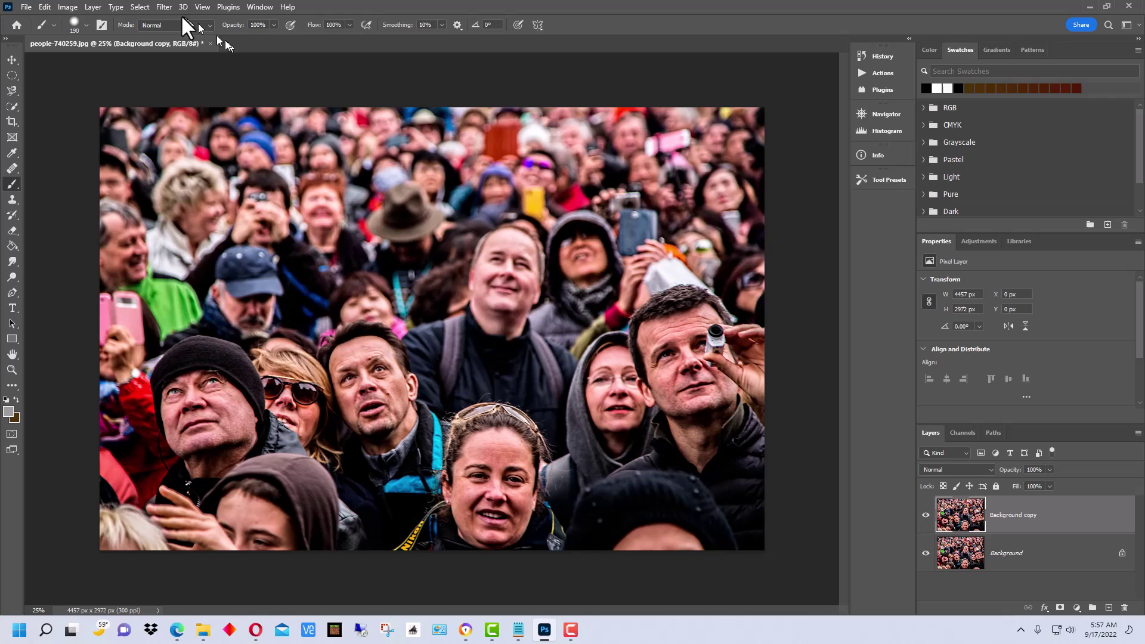
- Open the Filter > Blur > Gaussian Blur dialog on Background copy, previewing a 45.6-pixel radius
{"action": "left_click", "coordinate": [166, 6]}
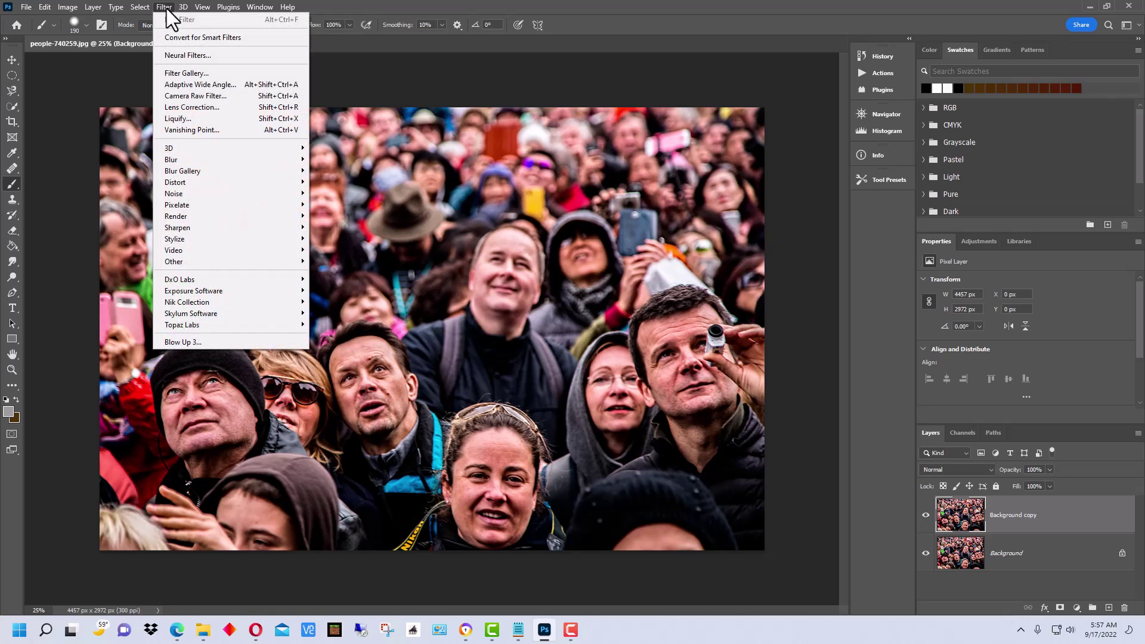
{"action": "mouse_move", "coordinate": [257, 171]}
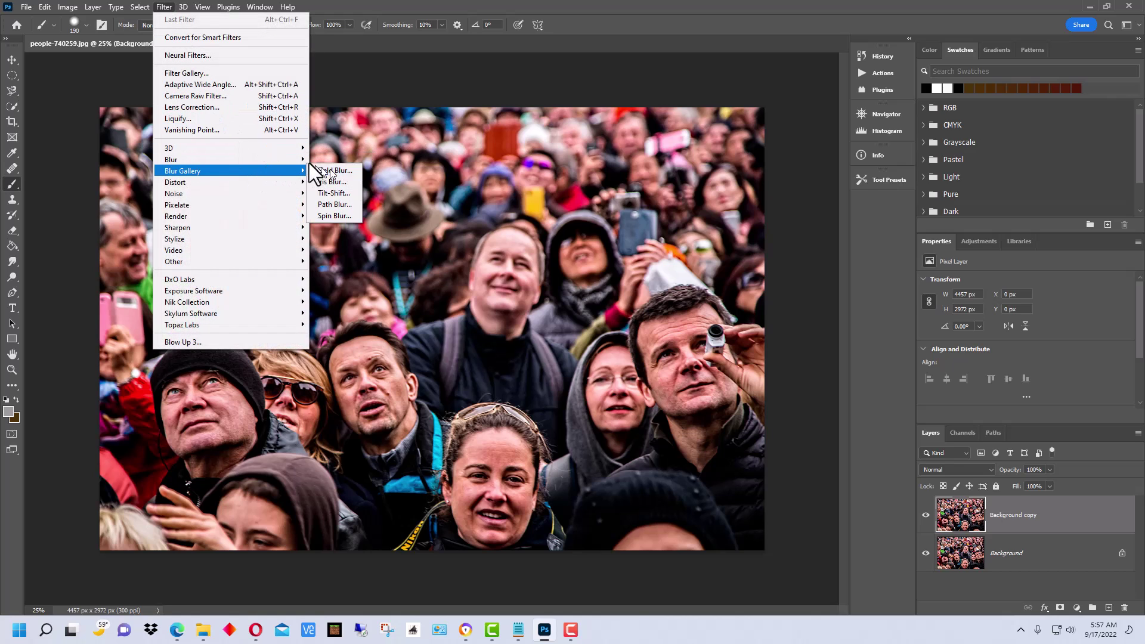
{"action": "mouse_move", "coordinate": [302, 159]}
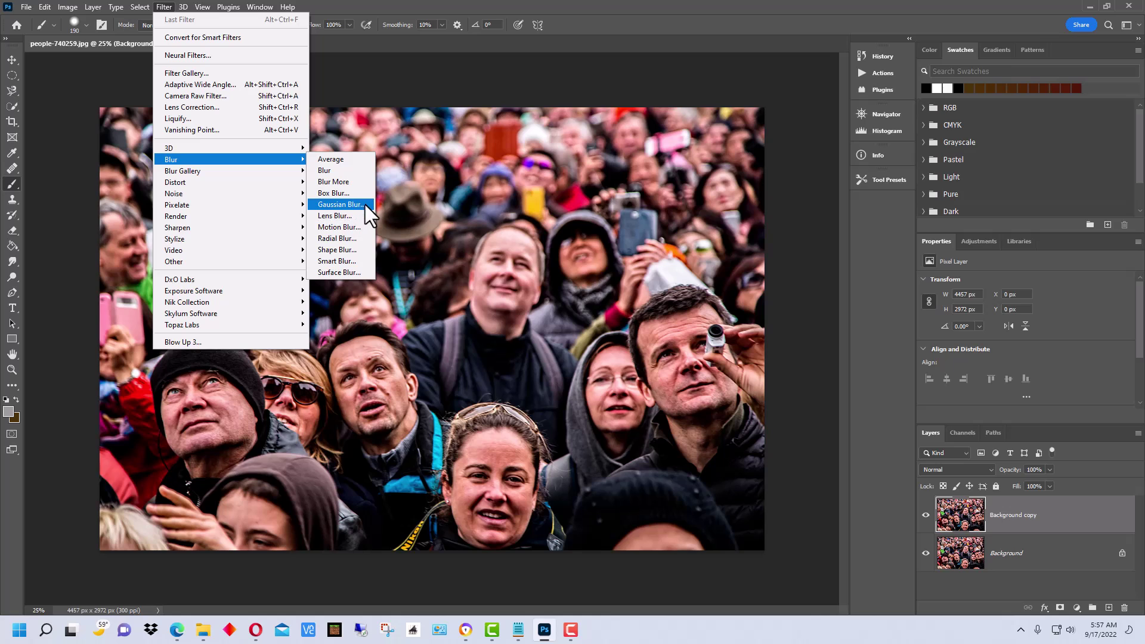
{"action": "left_click", "coordinate": [340, 204]}
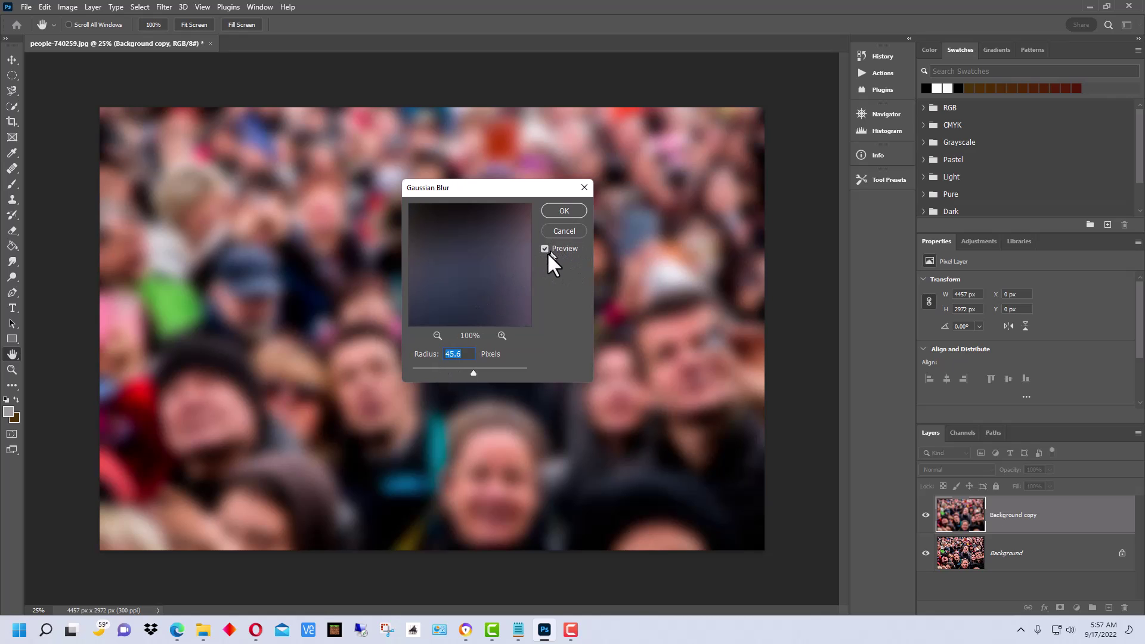
- Zoom the blur preview out to show faces and drop the Radius to 0.1 pixels
{"action": "mouse_move", "coordinate": [449, 336]}
{"action": "left_mouse_down"}
{"action": "mouse_move", "coordinate": [467, 340]}
{"action": "mouse_move", "coordinate": [437, 338]}
{"action": "left_mouse_up"}
{"action": "left_click", "coordinate": [438, 335]}
{"action": "left_click", "coordinate": [436, 335]}
{"action": "left_click", "coordinate": [436, 334]}
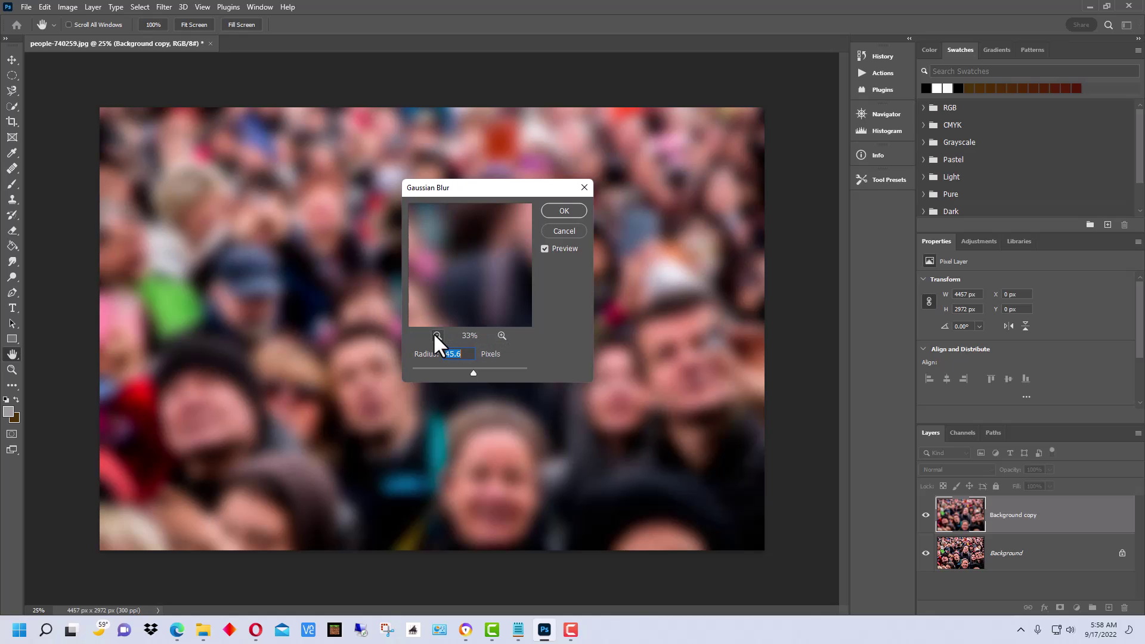
{"action": "left_click", "coordinate": [435, 334]}
{"action": "left_click", "coordinate": [436, 335]}
{"action": "left_click", "coordinate": [437, 335]}
{"action": "left_click", "coordinate": [436, 335]}
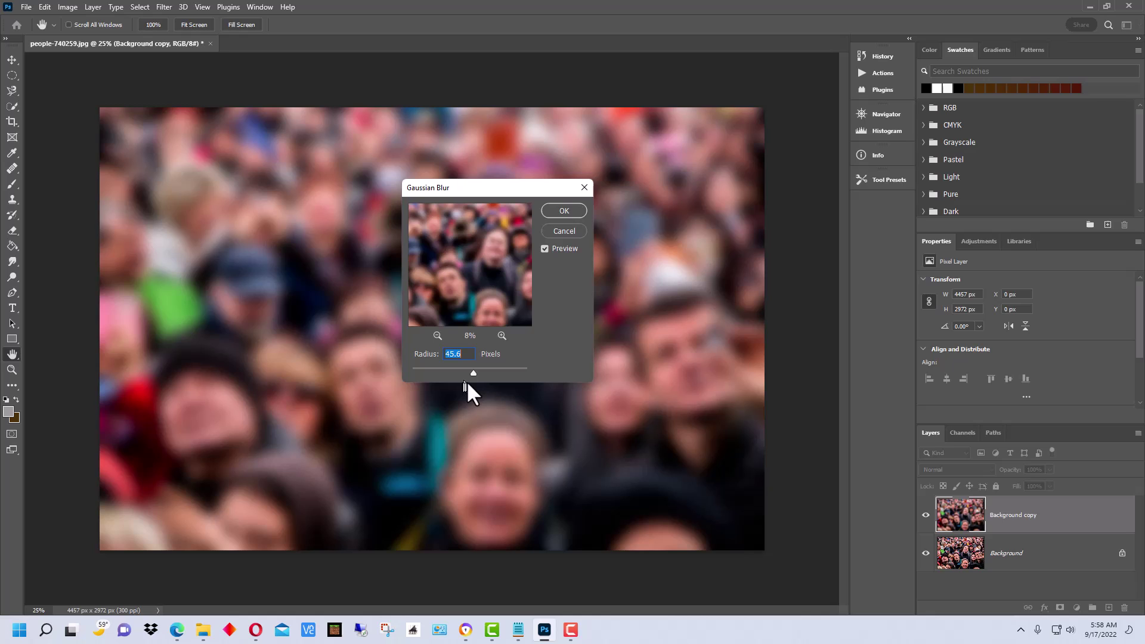
{"action": "left_click_drag", "start_coordinate": [470, 371], "coordinate": [395, 371]}
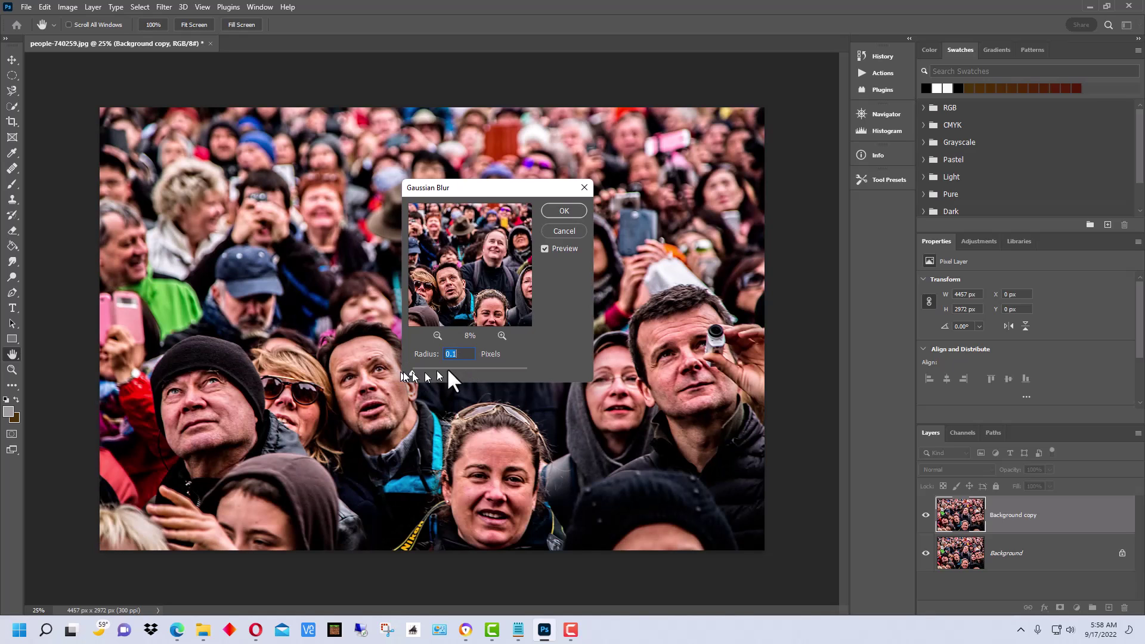
- Zoom and pan the preview onto a woman's face, then raise the Radius to 47.0 pixels
{"action": "left_click", "coordinate": [501, 335]}
{"action": "left_click_drag", "start_coordinate": [498, 223], "coordinate": [476, 228]}
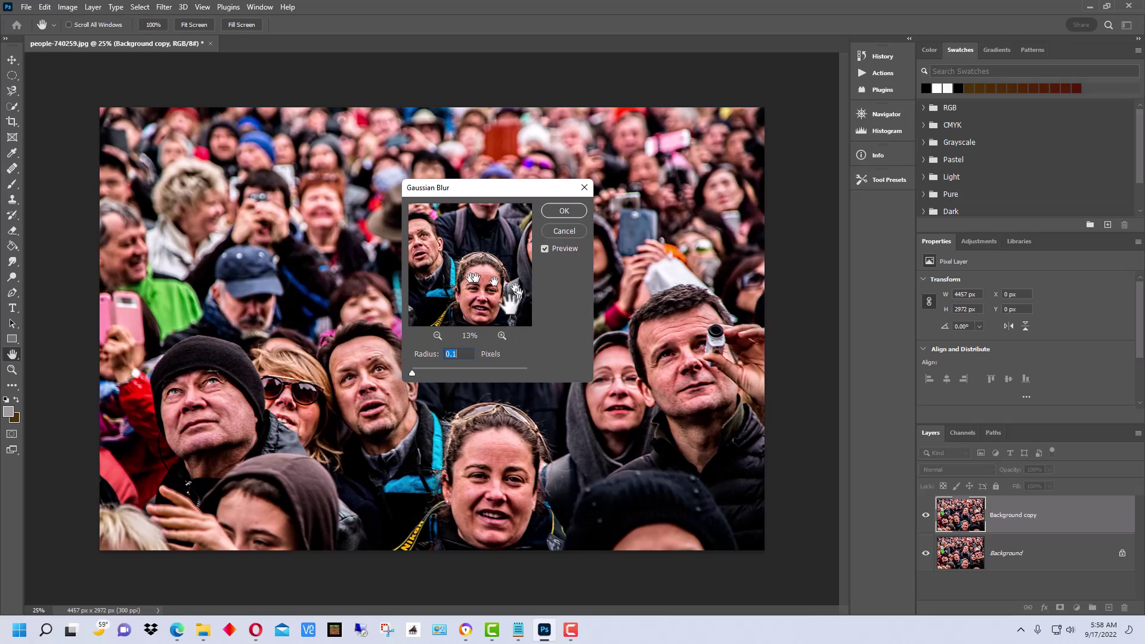
{"action": "left_click", "coordinate": [501, 336]}
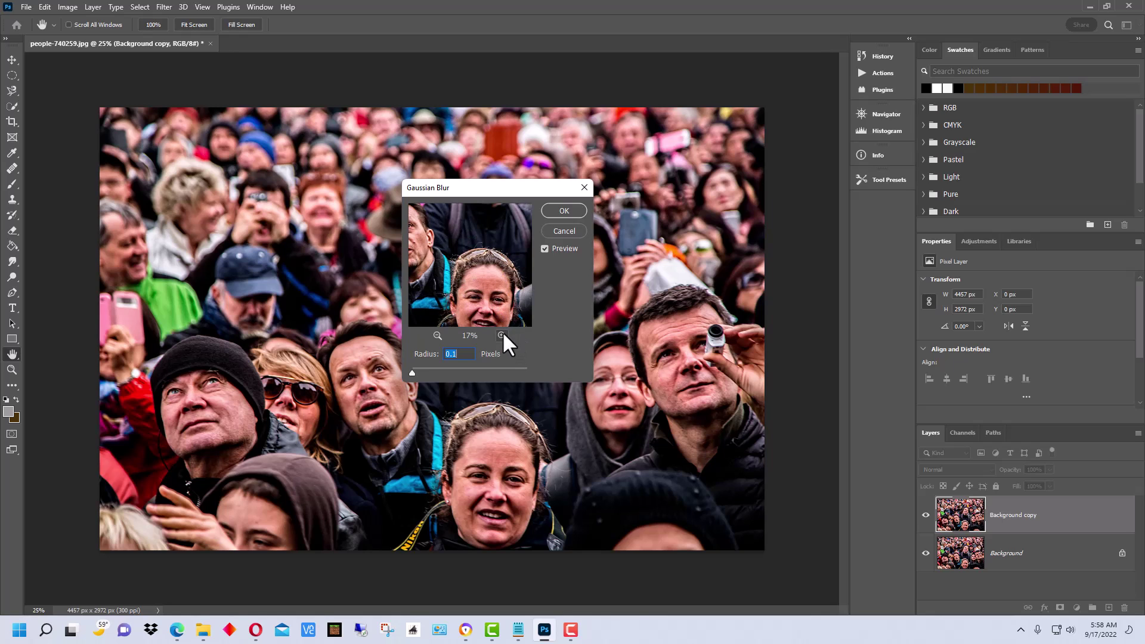
{"action": "left_click_drag", "start_coordinate": [486, 270], "coordinate": [494, 396]}
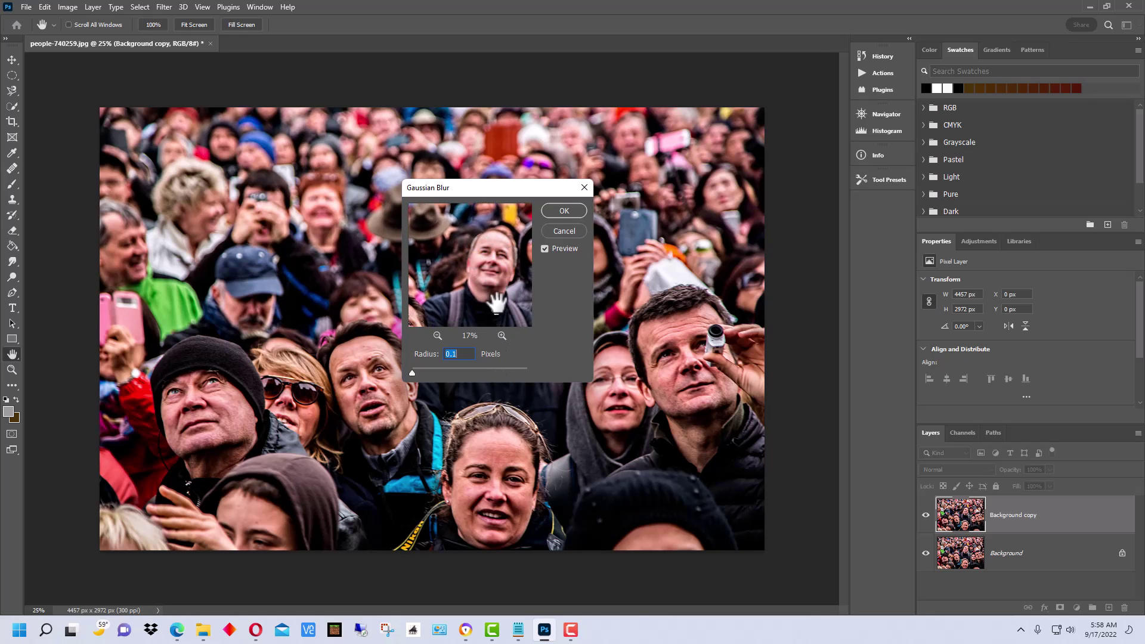
{"action": "left_click_drag", "start_coordinate": [500, 291], "coordinate": [499, 203]}
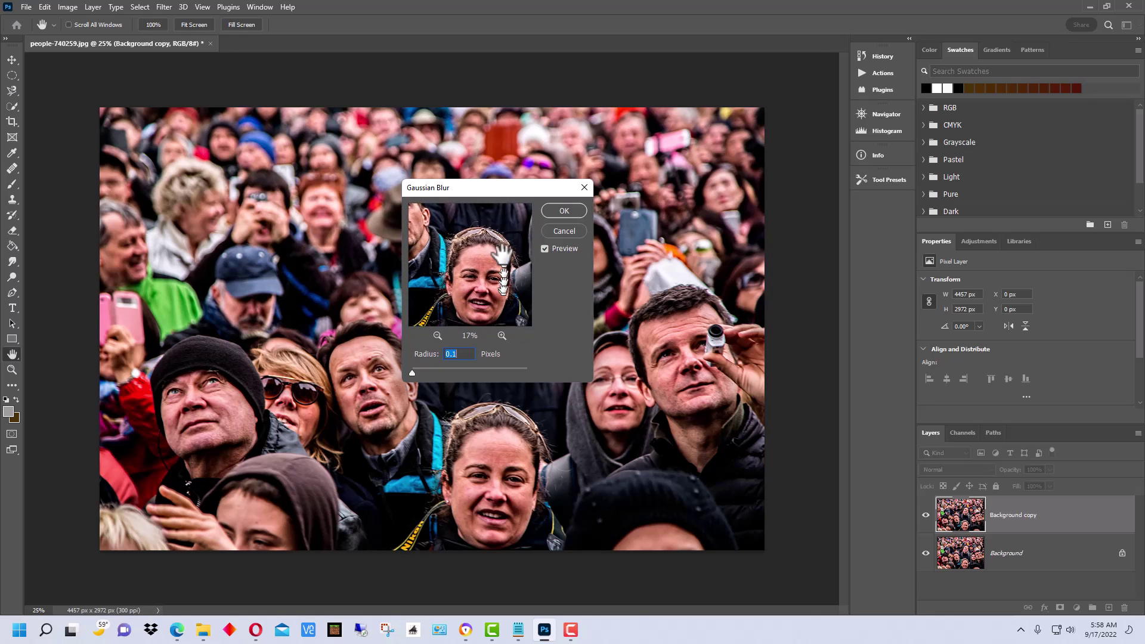
{"action": "left_click_drag", "start_coordinate": [501, 255], "coordinate": [504, 226]}
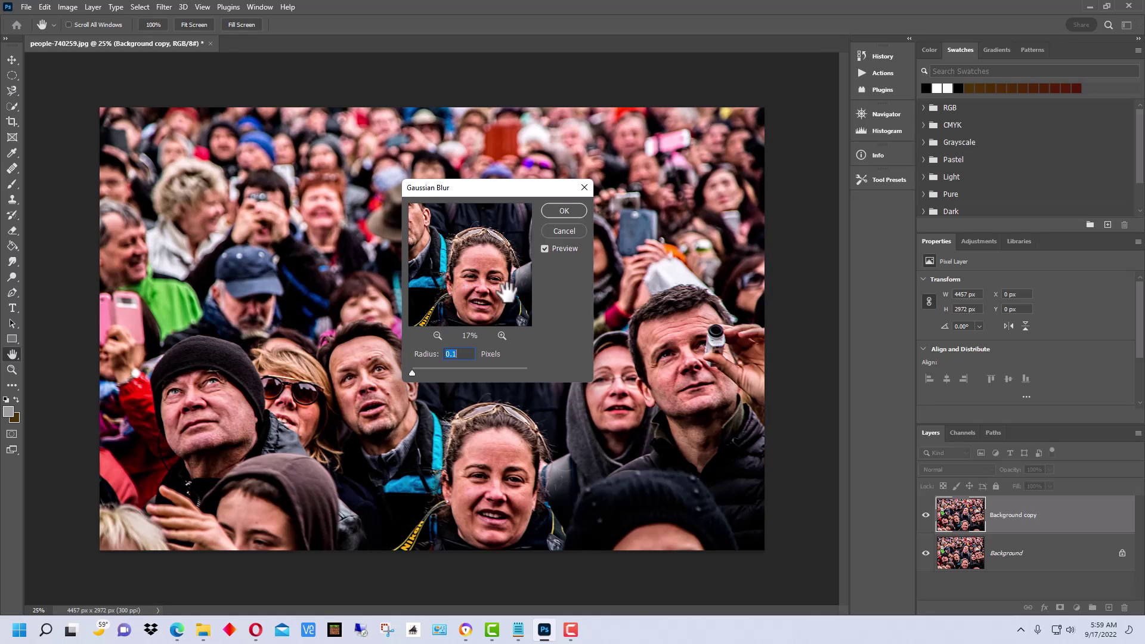
{"action": "left_click_drag", "start_coordinate": [409, 370], "coordinate": [474, 374]}
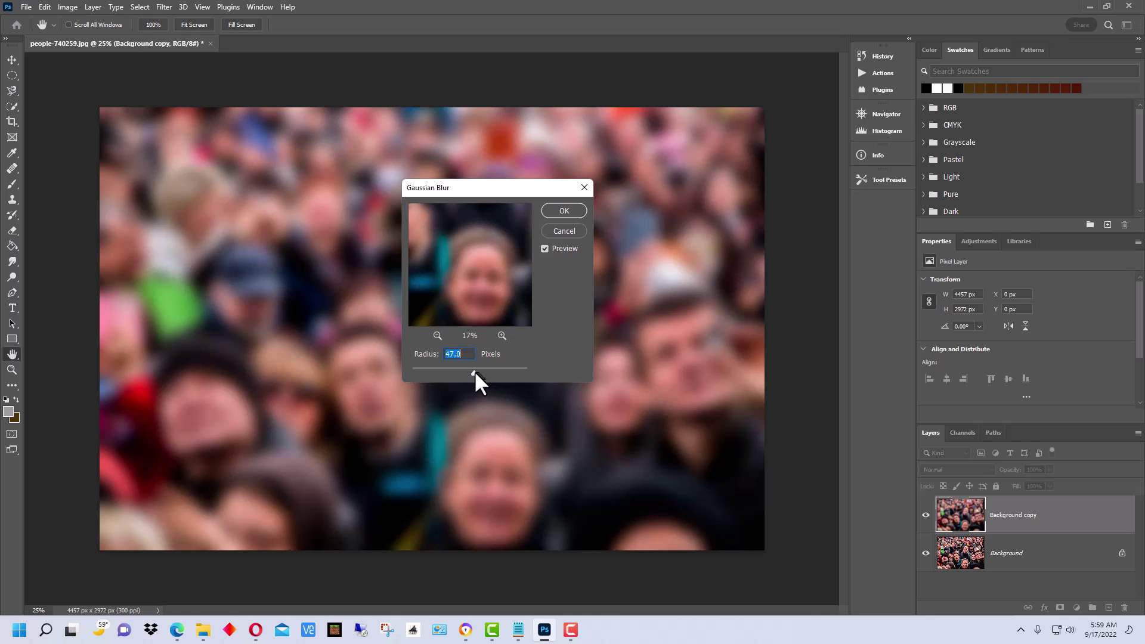
- Settle the Gaussian Blur Radius at 55.3 pixels and apply it to Background copy
{"action": "left_click_drag", "start_coordinate": [474, 372], "coordinate": [542, 365]}
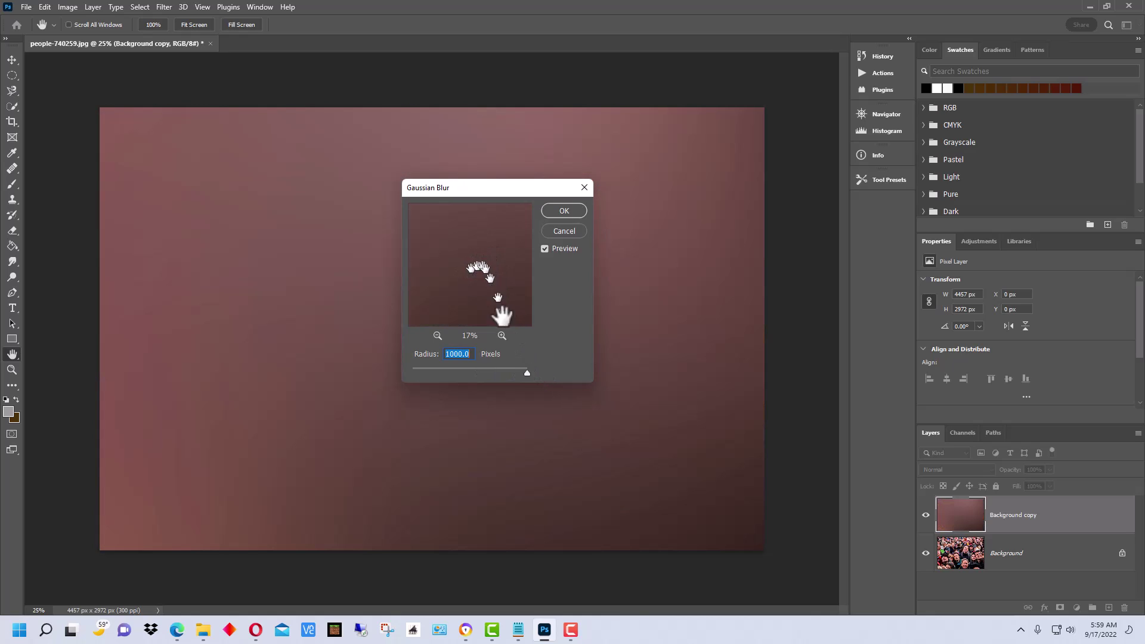
{"action": "mouse_move", "coordinate": [526, 371]}
{"action": "left_mouse_down"}
{"action": "mouse_move", "coordinate": [486, 370]}
{"action": "mouse_move", "coordinate": [542, 370]}
{"action": "left_mouse_up"}
{"action": "left_click_drag", "start_coordinate": [528, 372], "coordinate": [483, 367]}
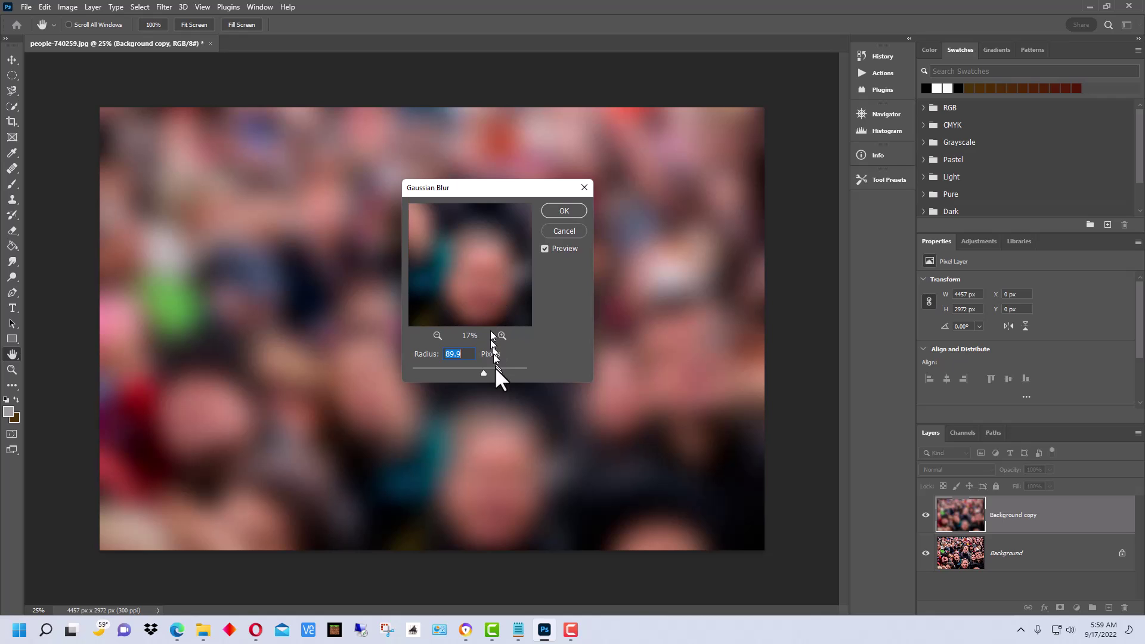
{"action": "left_click_drag", "start_coordinate": [485, 371], "coordinate": [481, 371]}
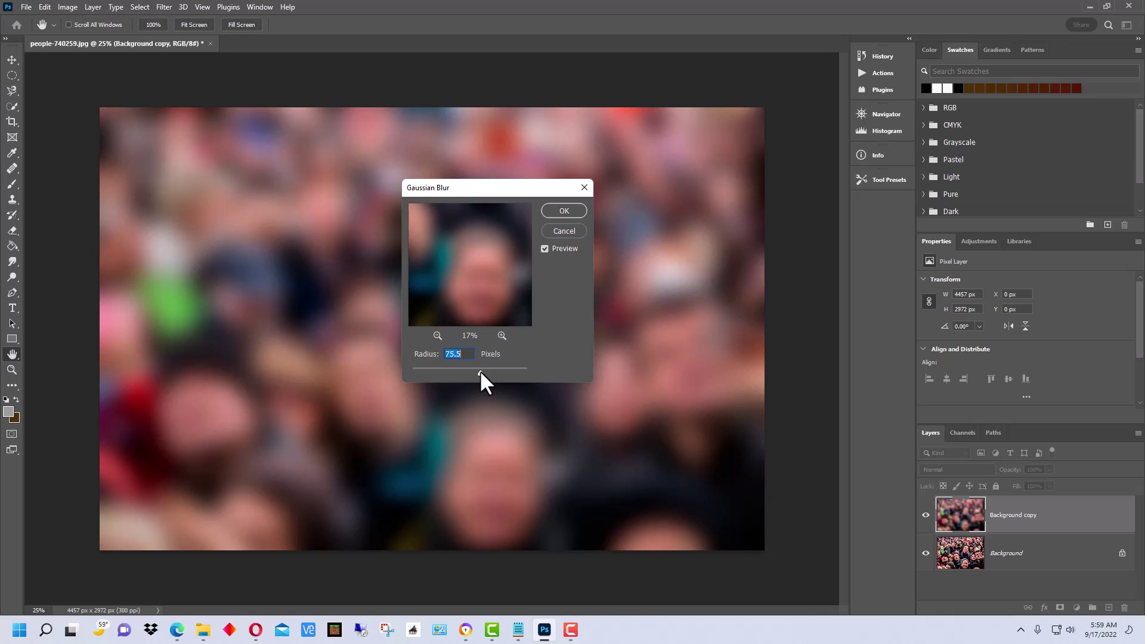
{"action": "left_click_drag", "start_coordinate": [478, 371], "coordinate": [477, 372]}
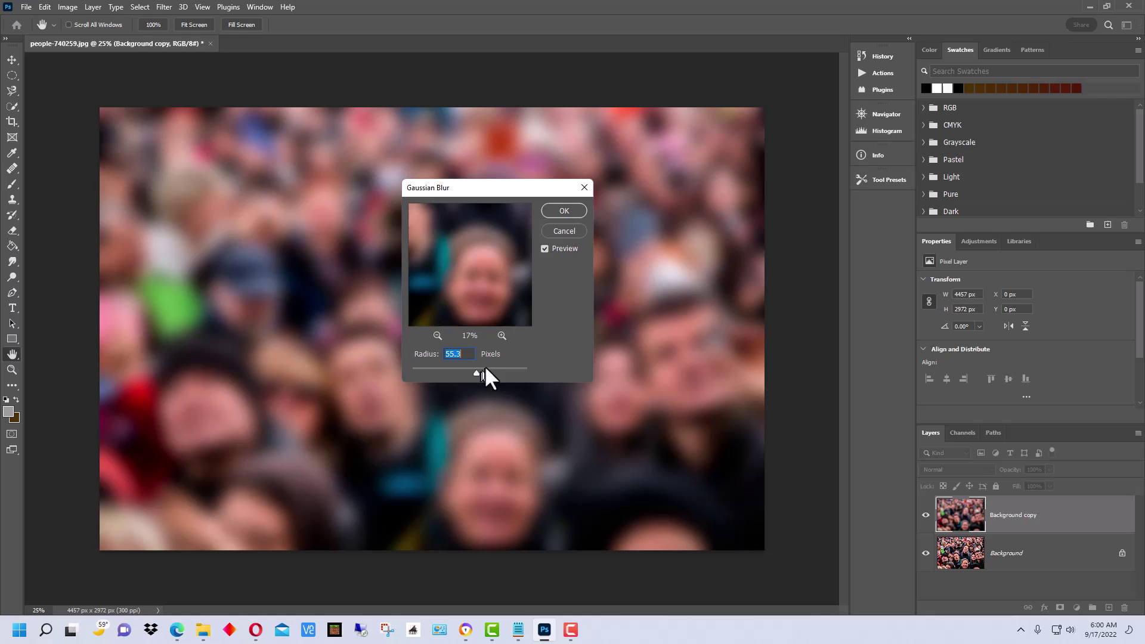
{"action": "left_click", "coordinate": [564, 211]}
- Add a Layer > Layer Mask > Hide All black mask to the blurred Background copy
{"action": "key", "text": "b"}
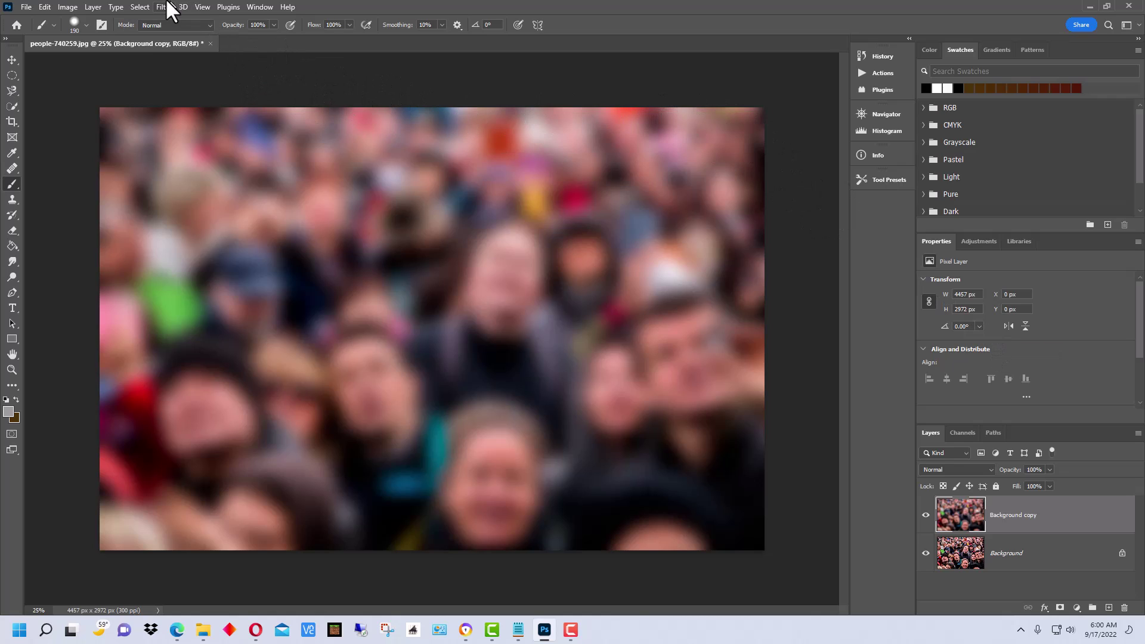
{"action": "left_click", "coordinate": [93, 7]}
{"action": "mouse_move", "coordinate": [169, 195]}
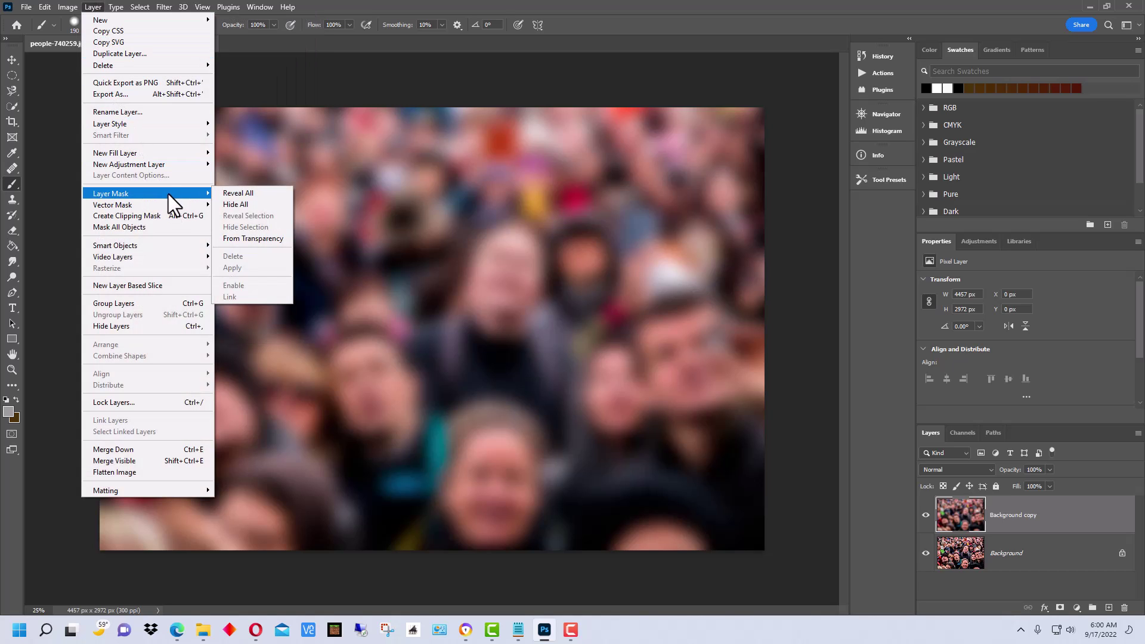
{"action": "left_click", "coordinate": [235, 204]}
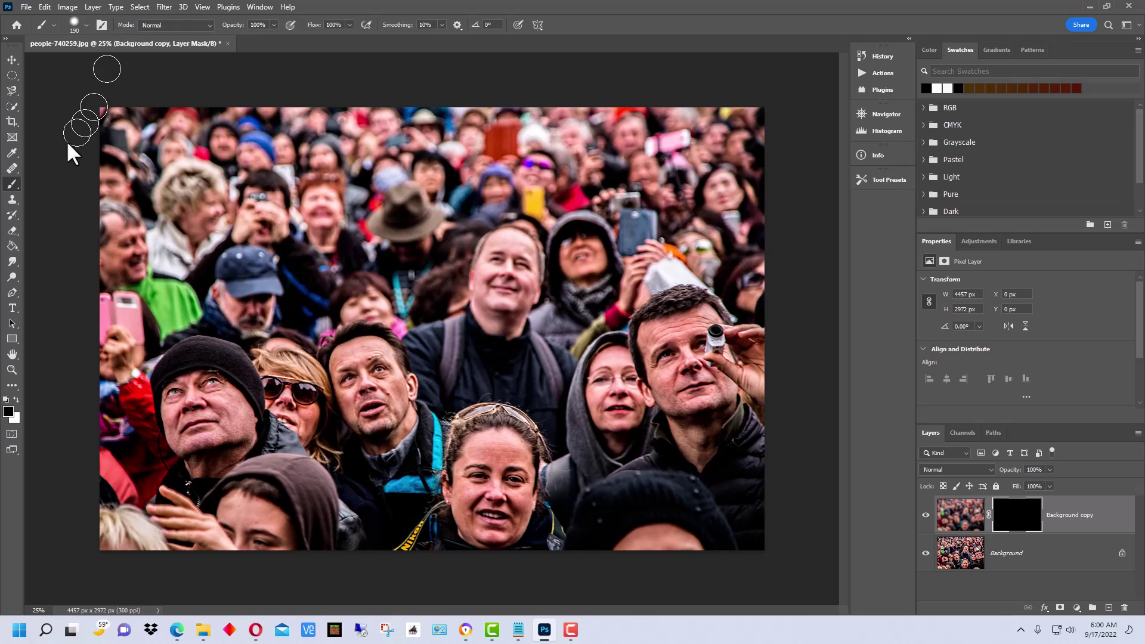
{"action": "left_click", "coordinate": [84, 25]}
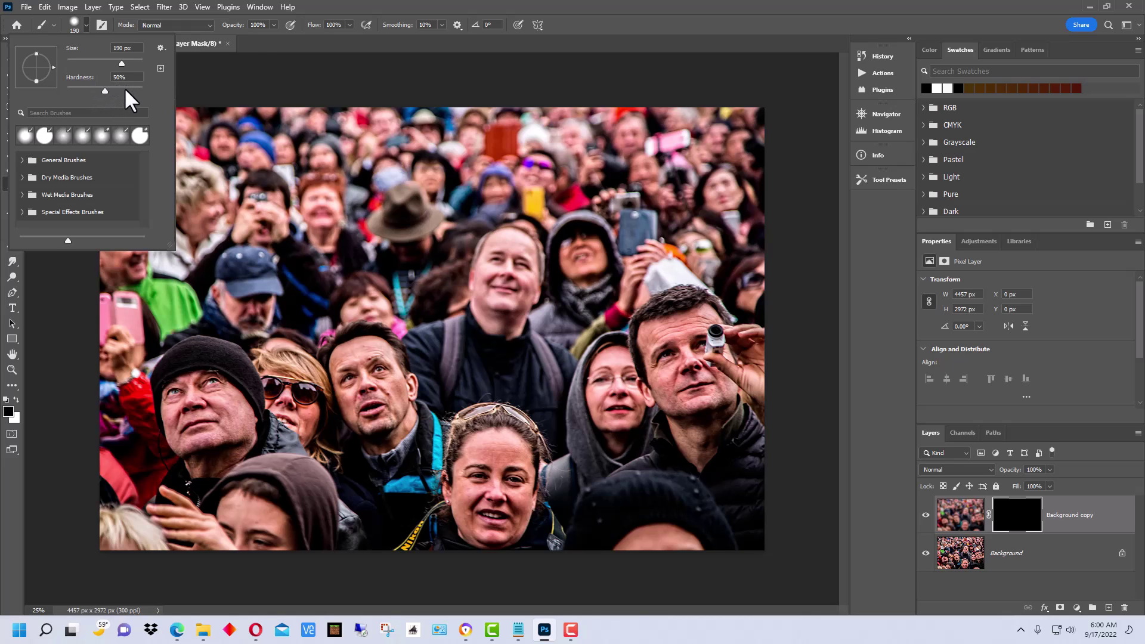
{"action": "left_click", "coordinate": [434, 7]}
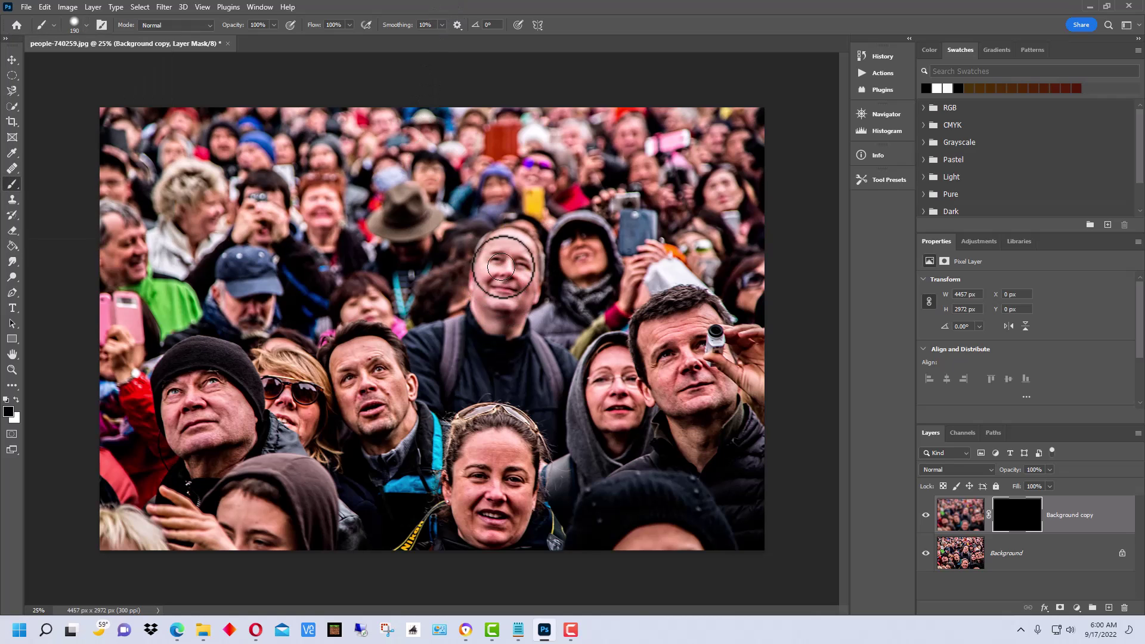
{"action": "left_click", "coordinate": [468, 196]}
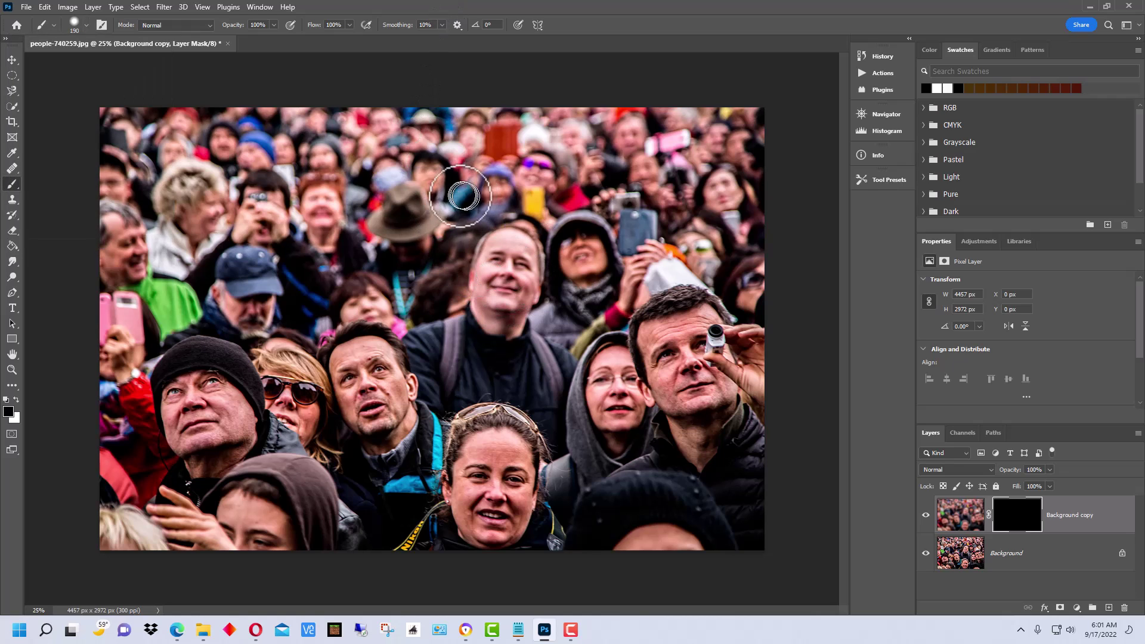
{"action": "left_click", "coordinate": [85, 279]}
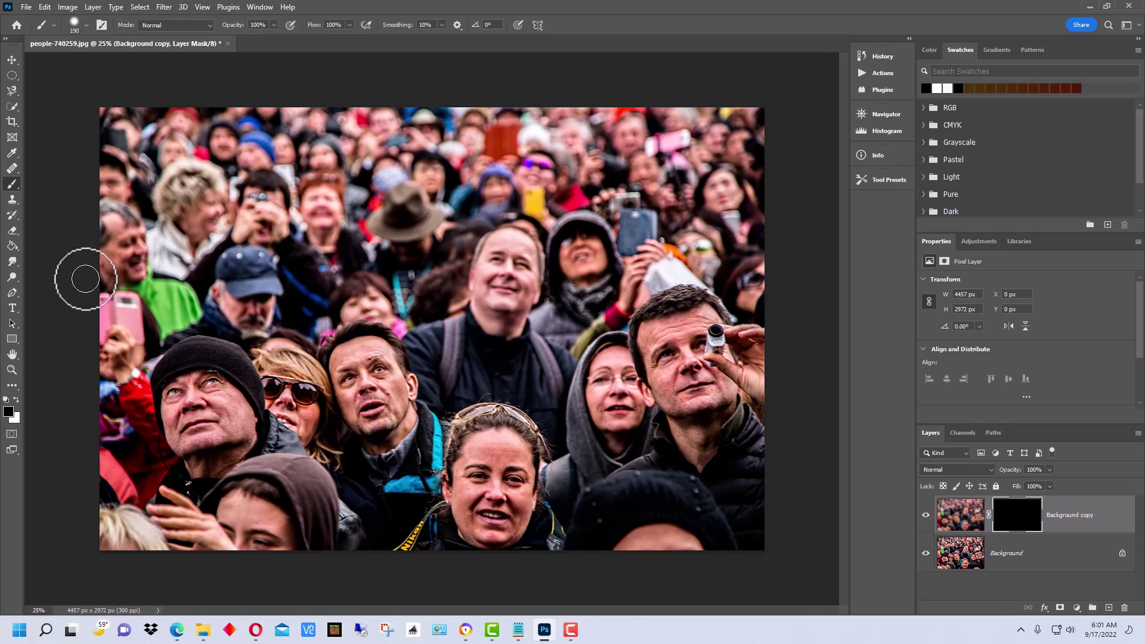
{"action": "left_click", "coordinate": [561, 220]}
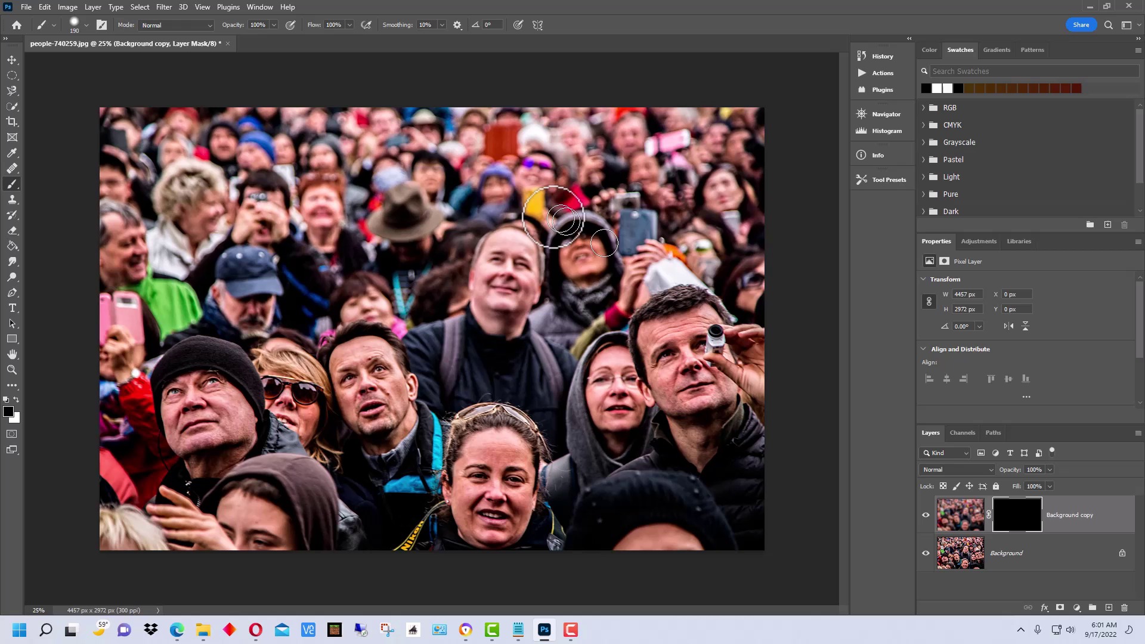
{"action": "left_click", "coordinate": [488, 468]}
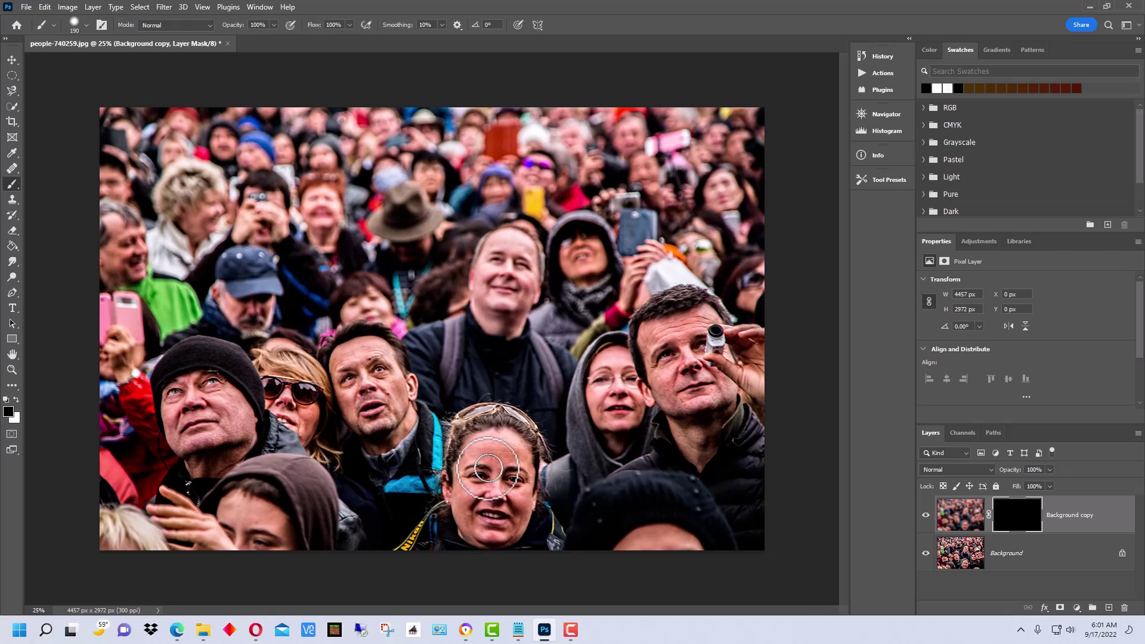
{"action": "left_click", "coordinate": [495, 473]}
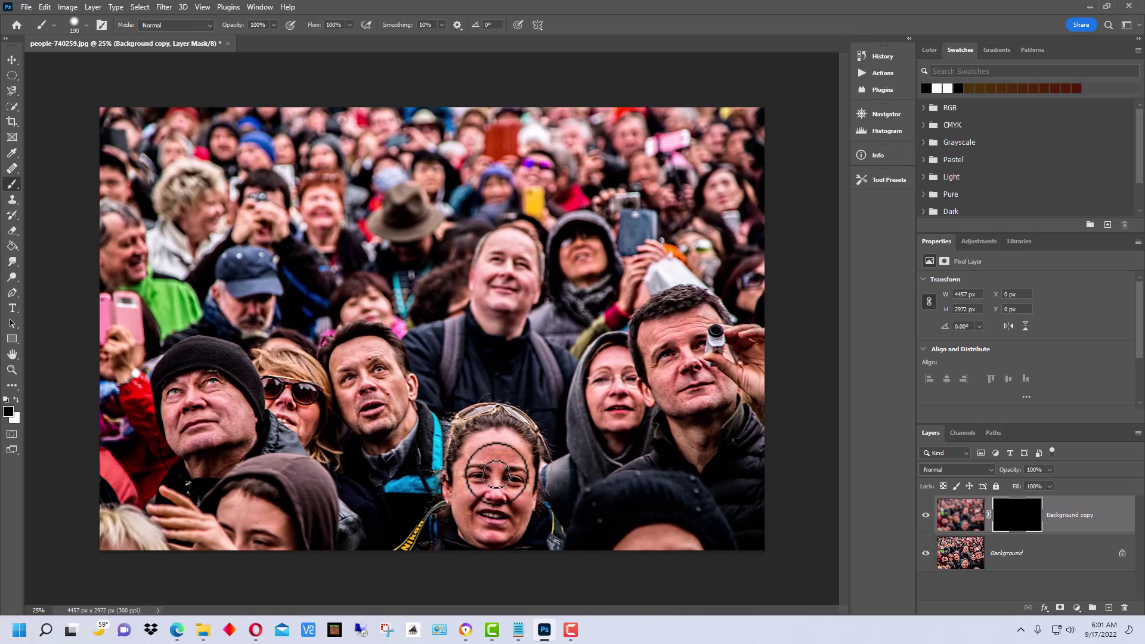
- Paint white on the mask over the bottom-centre woman's face and the hooded woman's face
{"action": "left_click", "coordinate": [17, 397]}
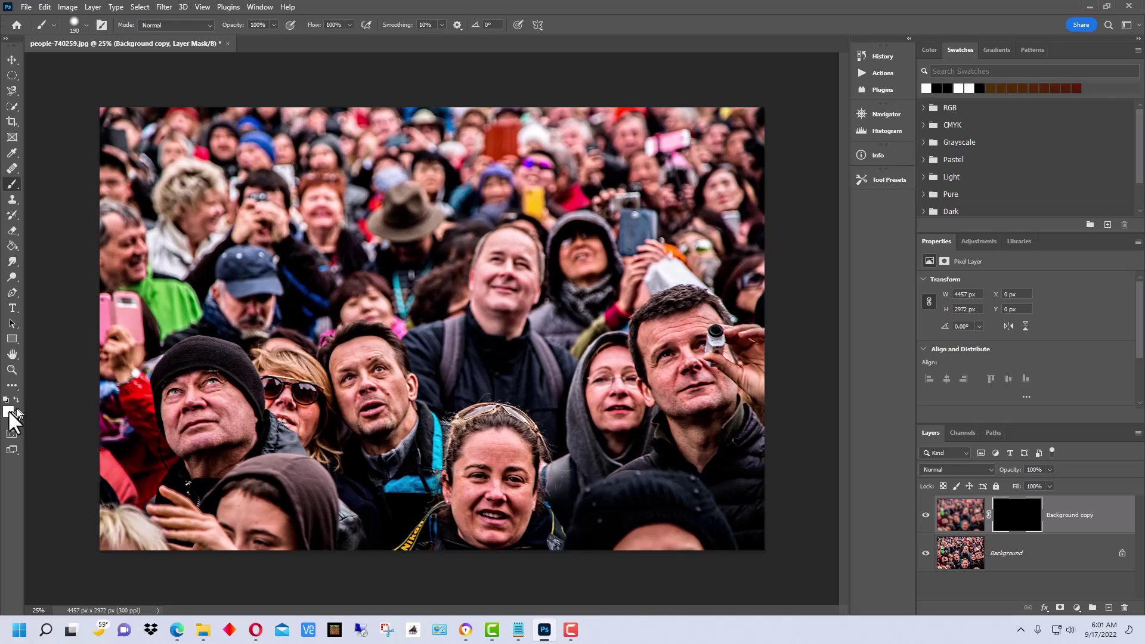
{"action": "left_click", "coordinate": [501, 471]}
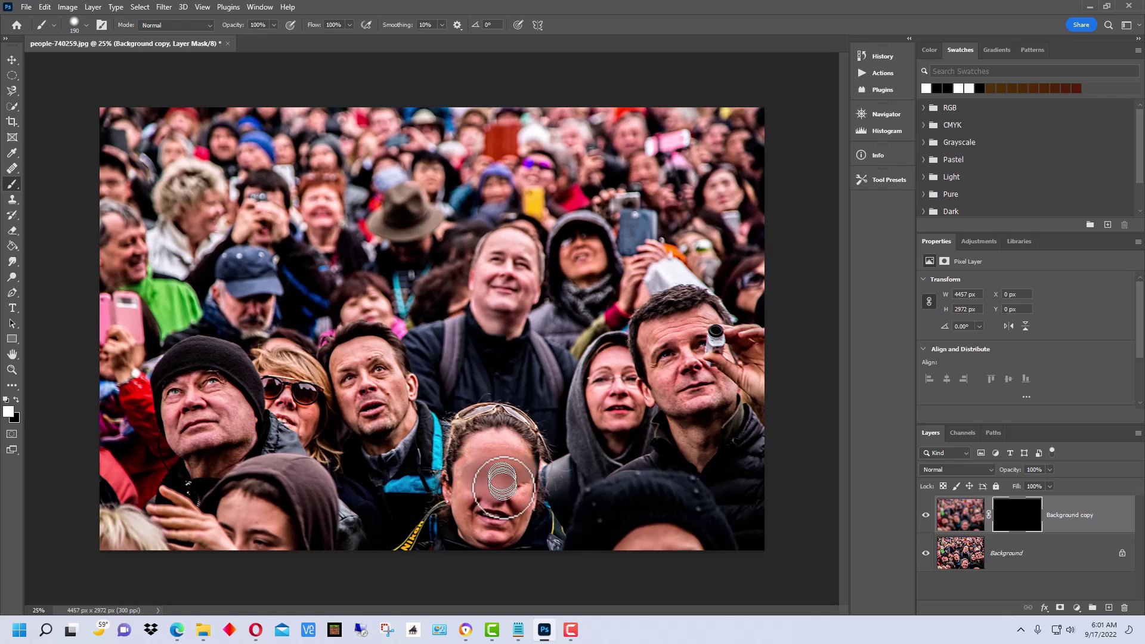
{"action": "mouse_move", "coordinate": [491, 513]}
{"action": "left_mouse_down"}
{"action": "mouse_move", "coordinate": [476, 478]}
{"action": "mouse_move", "coordinate": [473, 504]}
{"action": "mouse_move", "coordinate": [489, 526]}
{"action": "mouse_move", "coordinate": [510, 495]}
{"action": "mouse_move", "coordinate": [487, 525]}
{"action": "mouse_move", "coordinate": [503, 525]}
{"action": "mouse_move", "coordinate": [516, 462]}
{"action": "mouse_move", "coordinate": [498, 445]}
{"action": "mouse_move", "coordinate": [475, 474]}
{"action": "mouse_move", "coordinate": [517, 451]}
{"action": "mouse_move", "coordinate": [508, 461]}
{"action": "mouse_move", "coordinate": [537, 513]}
{"action": "mouse_move", "coordinate": [520, 541]}
{"action": "mouse_move", "coordinate": [518, 468]}
{"action": "mouse_move", "coordinate": [505, 452]}
{"action": "mouse_move", "coordinate": [514, 492]}
{"action": "mouse_move", "coordinate": [512, 466]}
{"action": "mouse_move", "coordinate": [486, 458]}
{"action": "mouse_move", "coordinate": [487, 531]}
{"action": "mouse_move", "coordinate": [532, 544]}
{"action": "mouse_move", "coordinate": [526, 529]}
{"action": "mouse_move", "coordinate": [478, 517]}
{"action": "mouse_move", "coordinate": [503, 528]}
{"action": "mouse_move", "coordinate": [520, 480]}
{"action": "mouse_move", "coordinate": [501, 408]}
{"action": "mouse_move", "coordinate": [452, 446]}
{"action": "mouse_move", "coordinate": [477, 482]}
{"action": "mouse_move", "coordinate": [502, 433]}
{"action": "mouse_move", "coordinate": [494, 519]}
{"action": "mouse_move", "coordinate": [504, 458]}
{"action": "mouse_move", "coordinate": [472, 450]}
{"action": "left_mouse_up"}
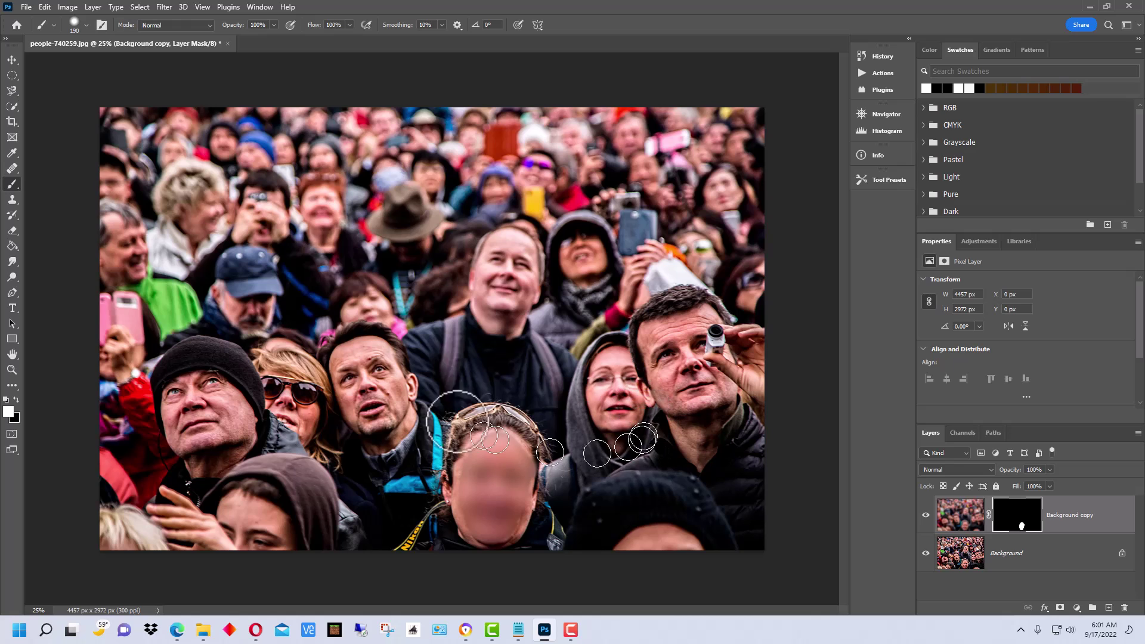
{"action": "mouse_move", "coordinate": [637, 371]}
{"action": "left_mouse_down"}
{"action": "mouse_move", "coordinate": [658, 393]}
{"action": "mouse_move", "coordinate": [616, 388]}
{"action": "mouse_move", "coordinate": [619, 368]}
{"action": "mouse_move", "coordinate": [607, 373]}
{"action": "mouse_move", "coordinate": [617, 390]}
{"action": "mouse_move", "coordinate": [610, 370]}
{"action": "mouse_move", "coordinate": [603, 386]}
{"action": "mouse_move", "coordinate": [623, 418]}
{"action": "mouse_move", "coordinate": [613, 367]}
{"action": "mouse_move", "coordinate": [629, 414]}
{"action": "mouse_move", "coordinate": [641, 329]}
{"action": "mouse_move", "coordinate": [638, 422]}
{"action": "mouse_move", "coordinate": [608, 389]}
{"action": "mouse_move", "coordinate": [611, 364]}
{"action": "mouse_move", "coordinate": [635, 350]}
{"action": "mouse_move", "coordinate": [649, 346]}
{"action": "mouse_move", "coordinate": [668, 403]}
{"action": "mouse_move", "coordinate": [625, 419]}
{"action": "mouse_move", "coordinate": [643, 386]}
{"action": "mouse_move", "coordinate": [620, 331]}
{"action": "left_mouse_up"}
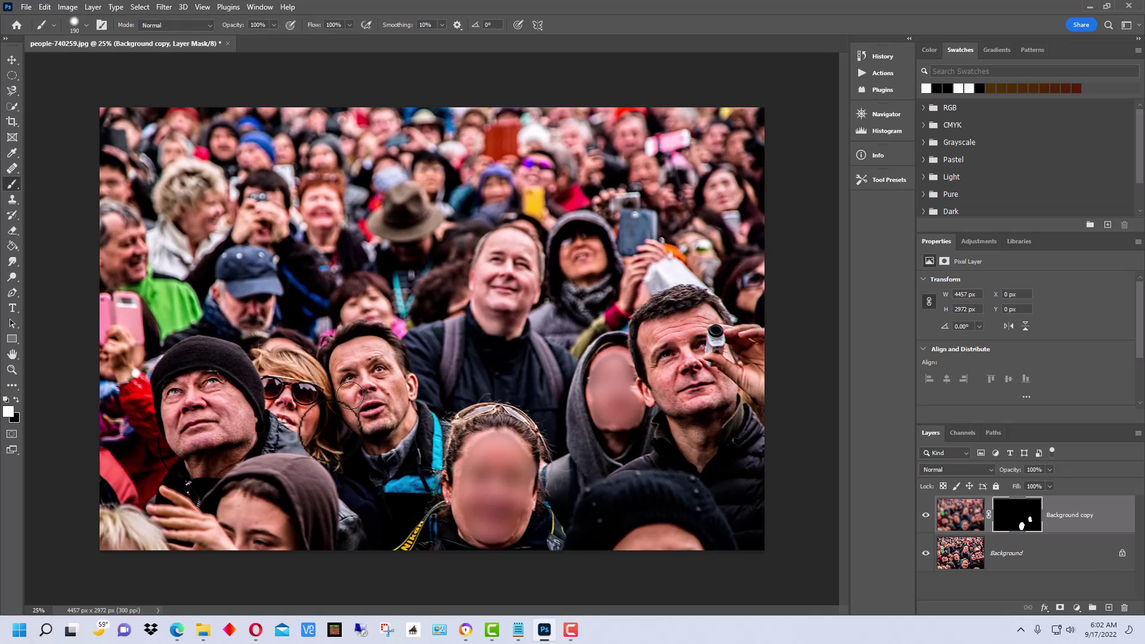